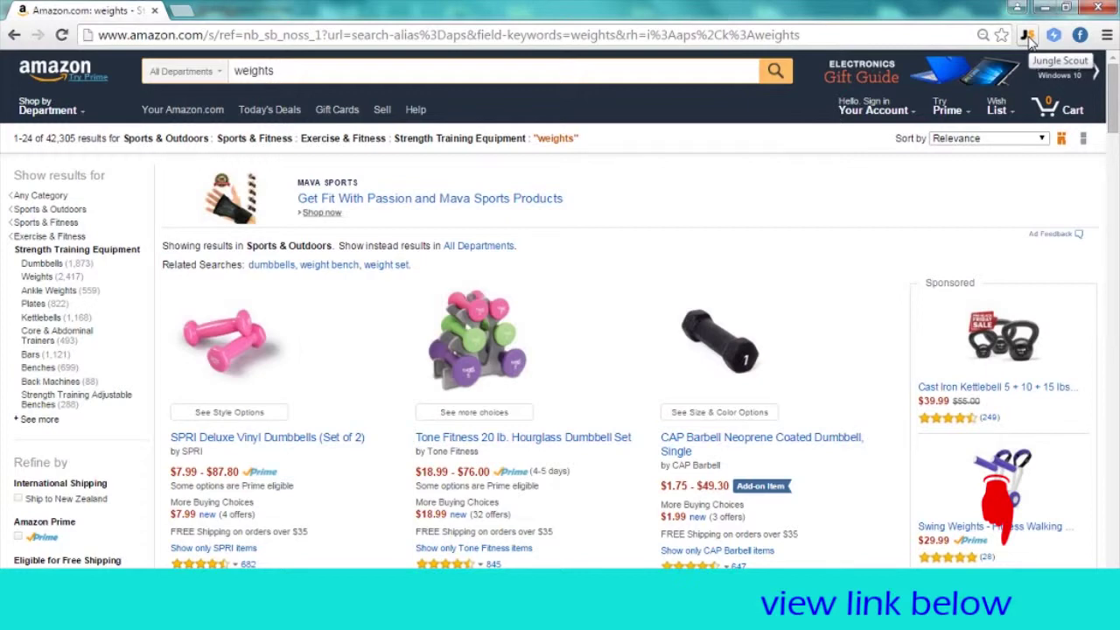
Run Jungle Scout on the Amazon results for "weights", review the product sales data and dismiss the Skype notification
click(1028, 35)
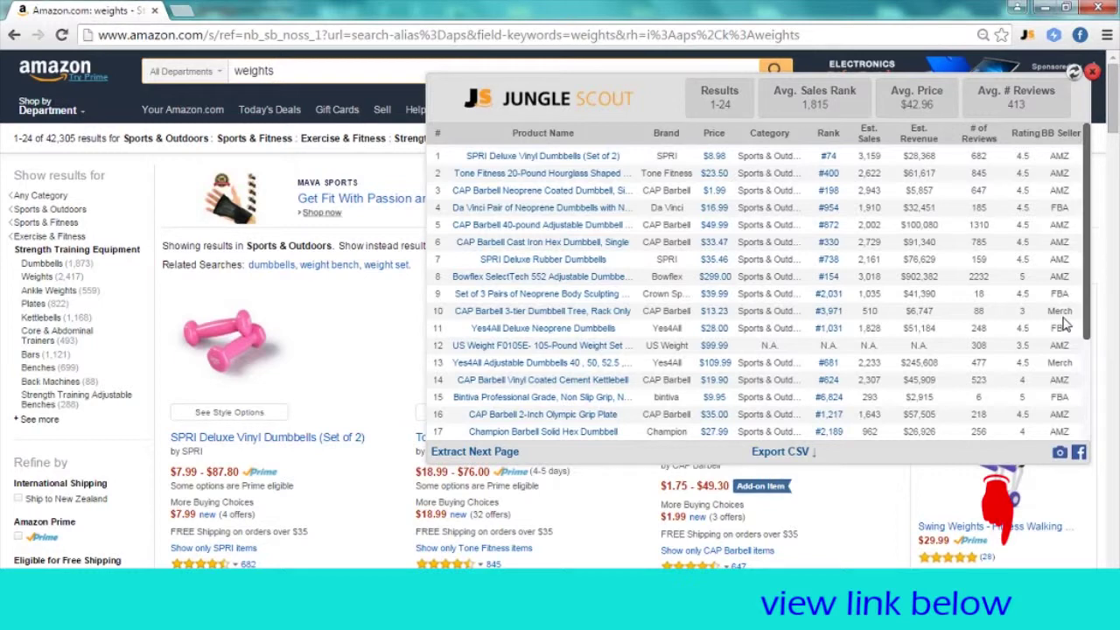
mouse_move(512, 167)
mouse_move(516, 200)
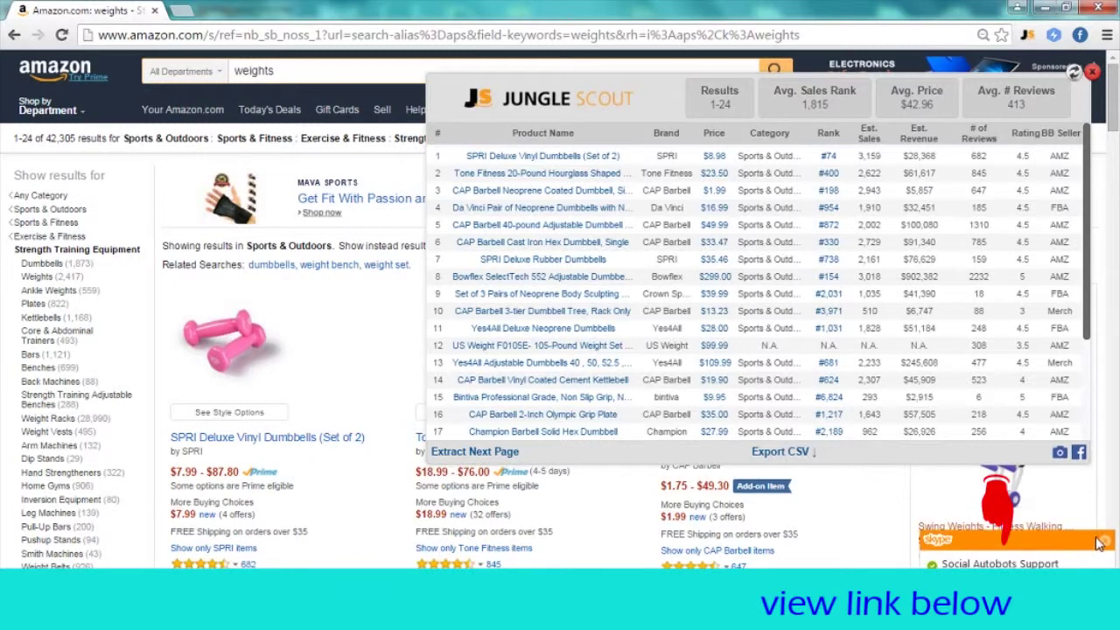
click(1107, 543)
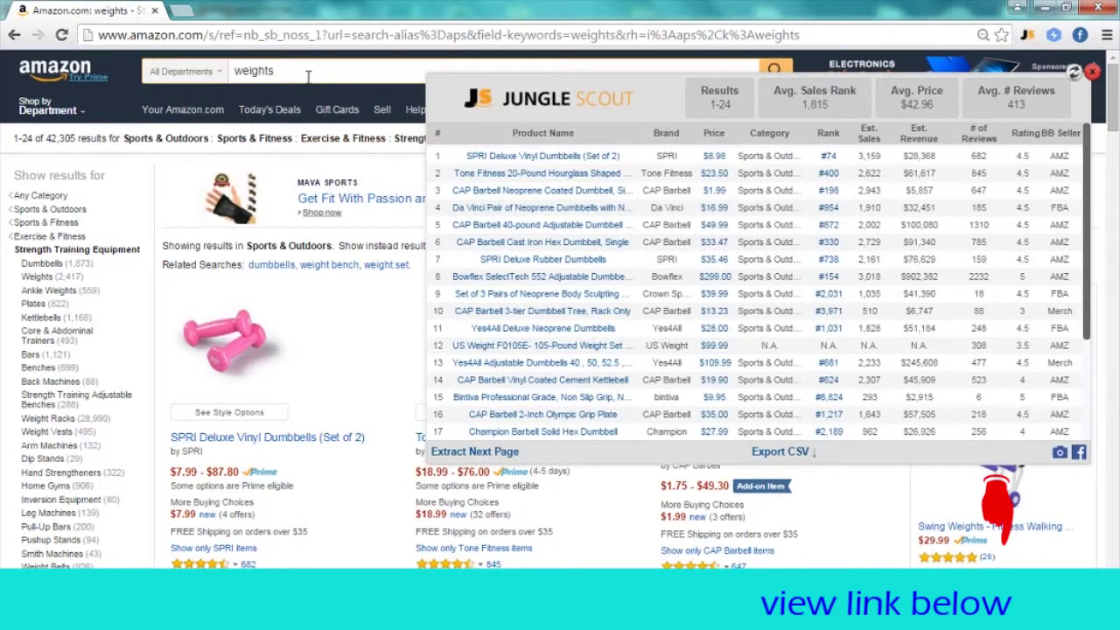
Close the Jungle Scout results and search Amazon for "weight lifting cloves"
click(1091, 74)
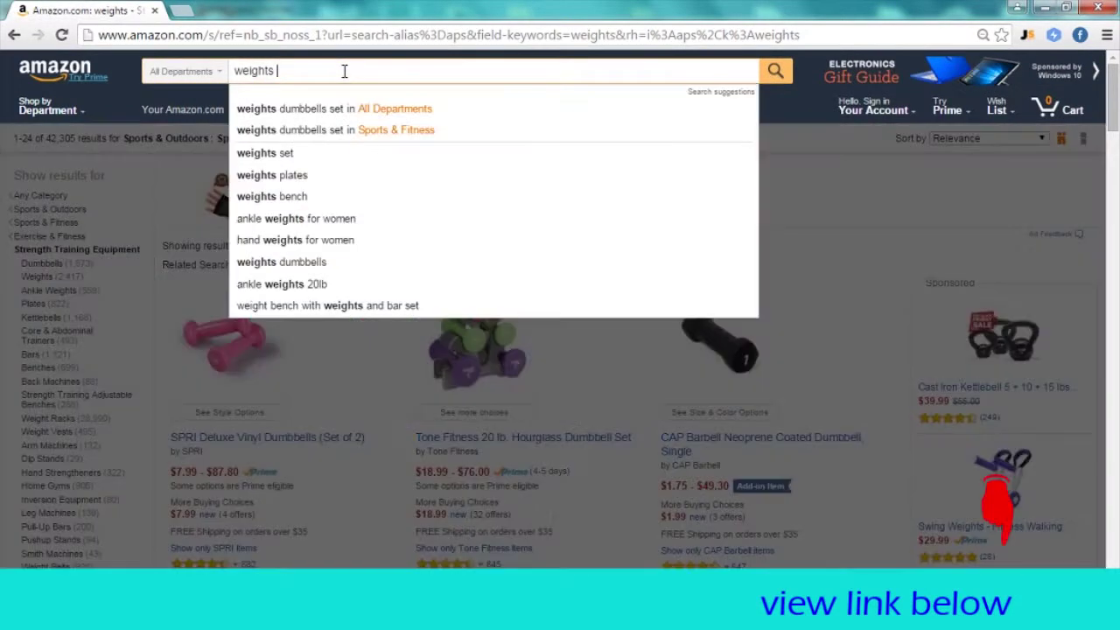
key(BackSpace)
key(BackSpace)
text(li)
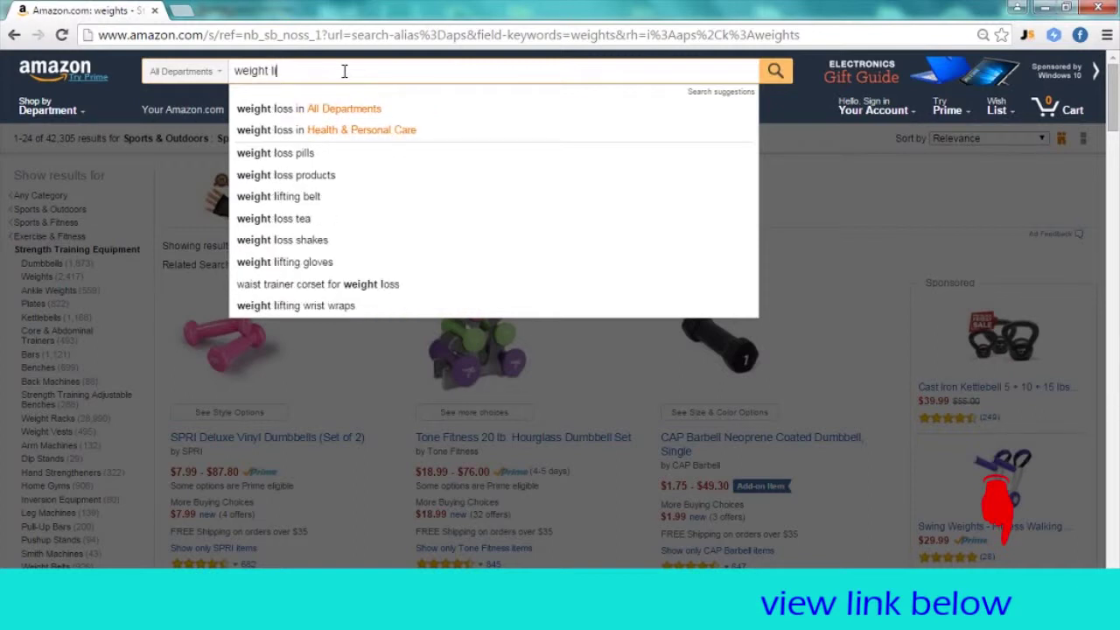
text(fting clov)
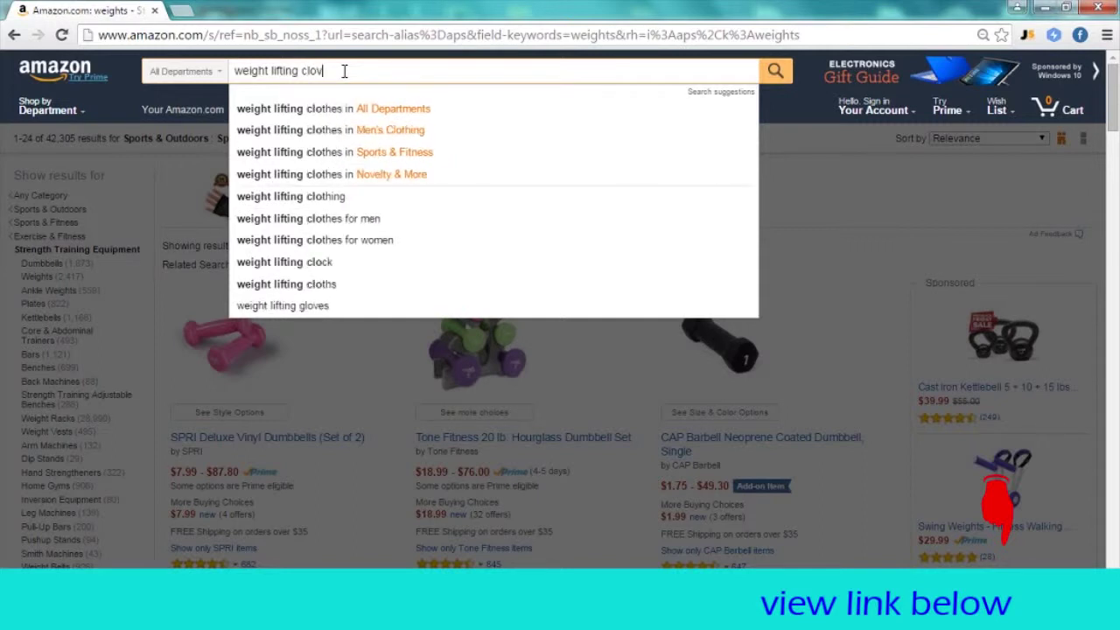
text(es)
key(Return)
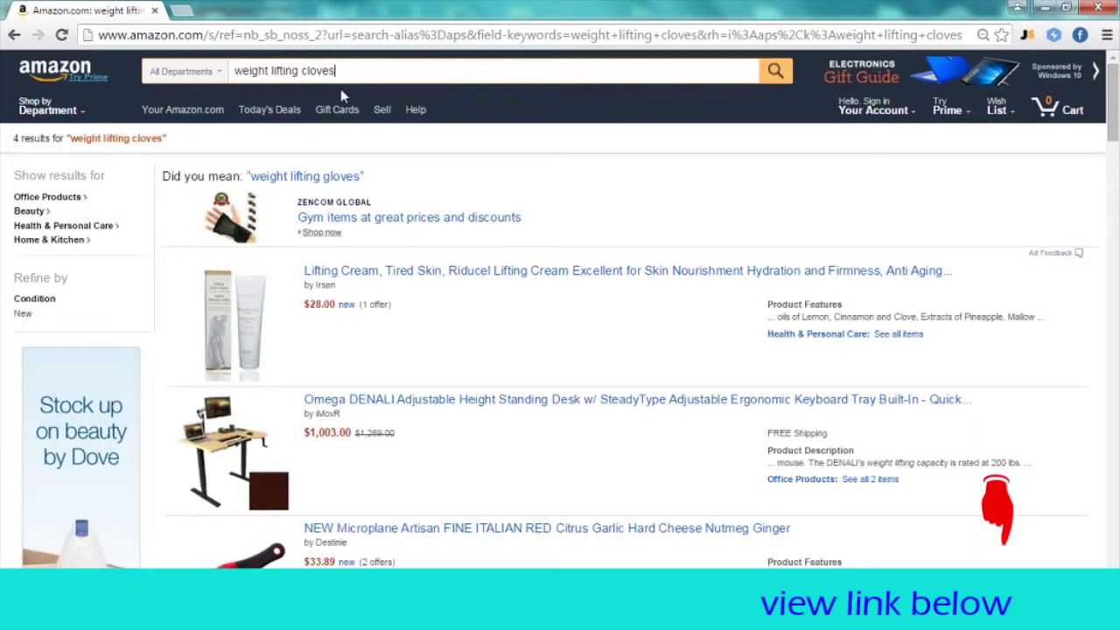
Correct the search term to "weight lifting gloves" and run the search again
scroll(615, 369, down, 5)
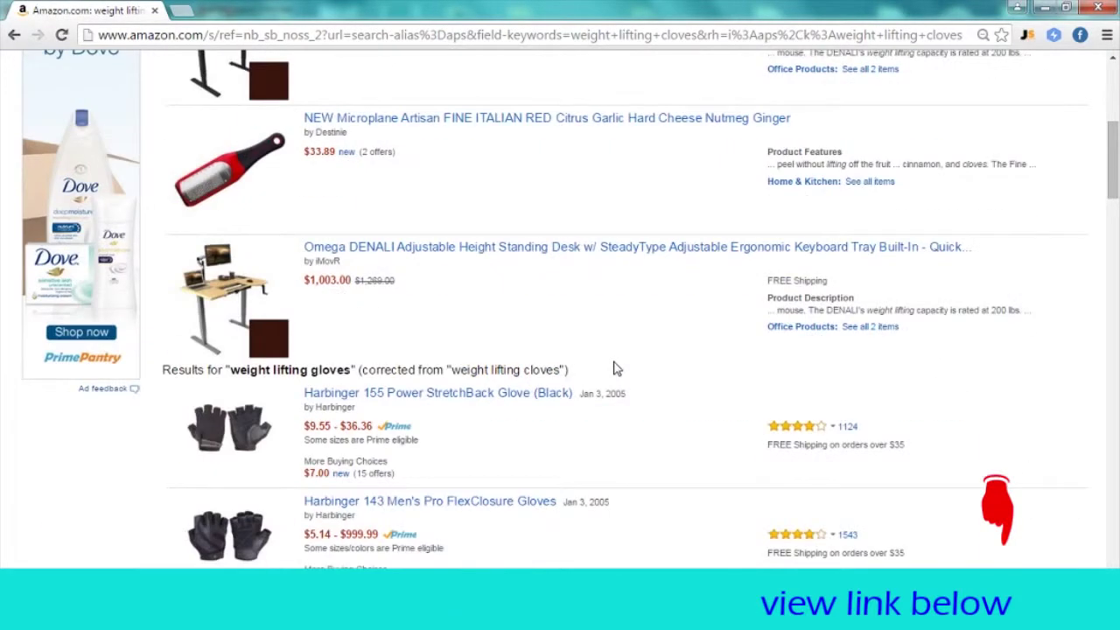
scroll(615, 368, down, 3)
scroll(615, 368, up, 7)
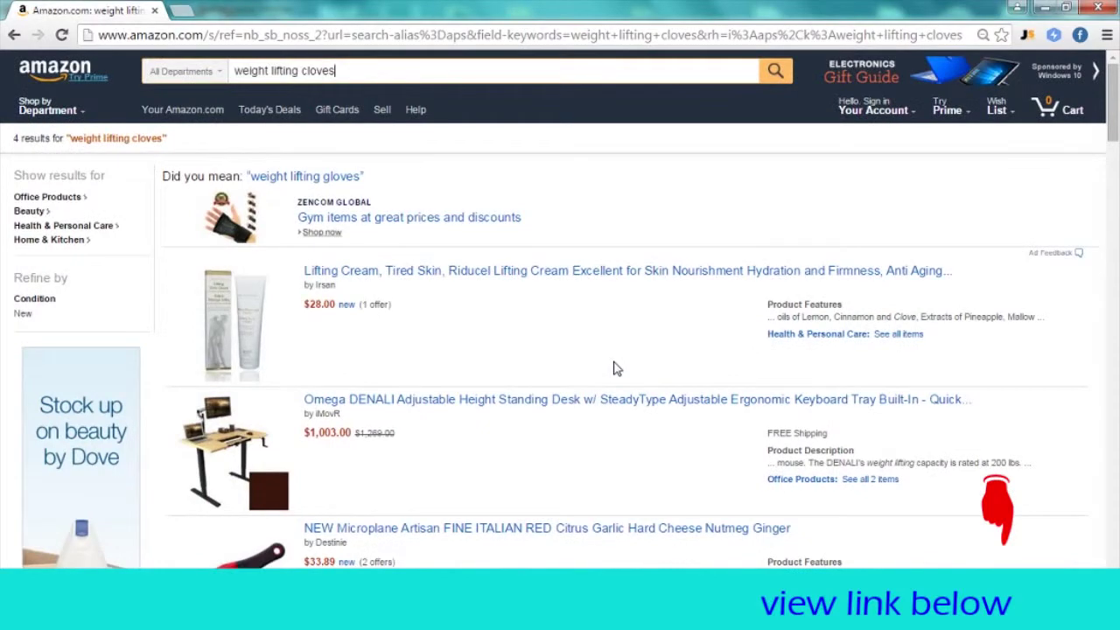
scroll(616, 368, down, 15)
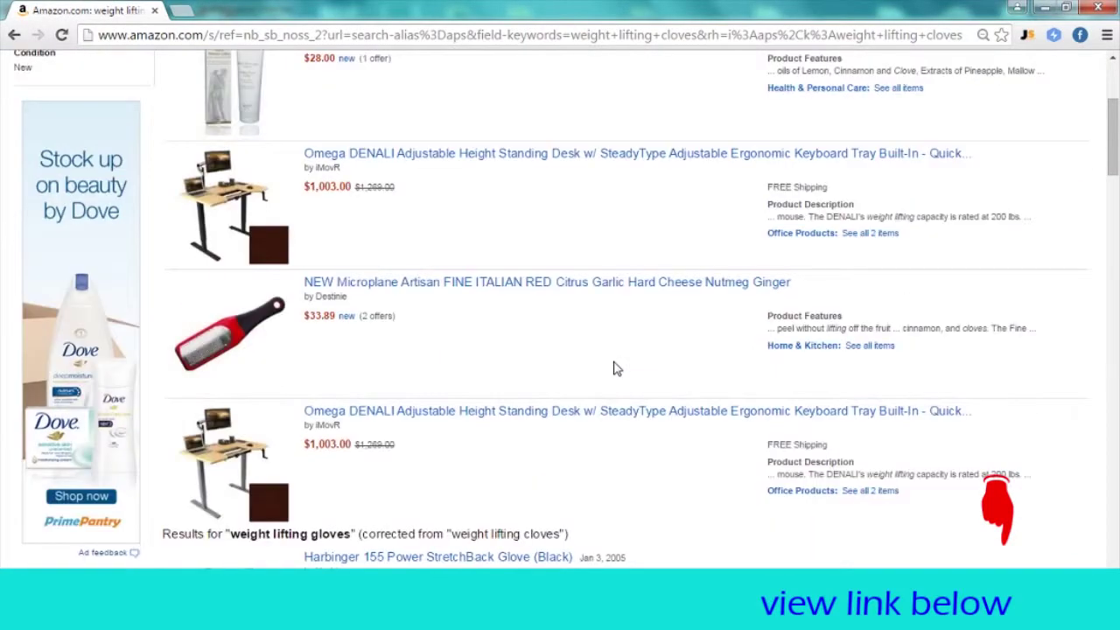
scroll(616, 368, down, 10)
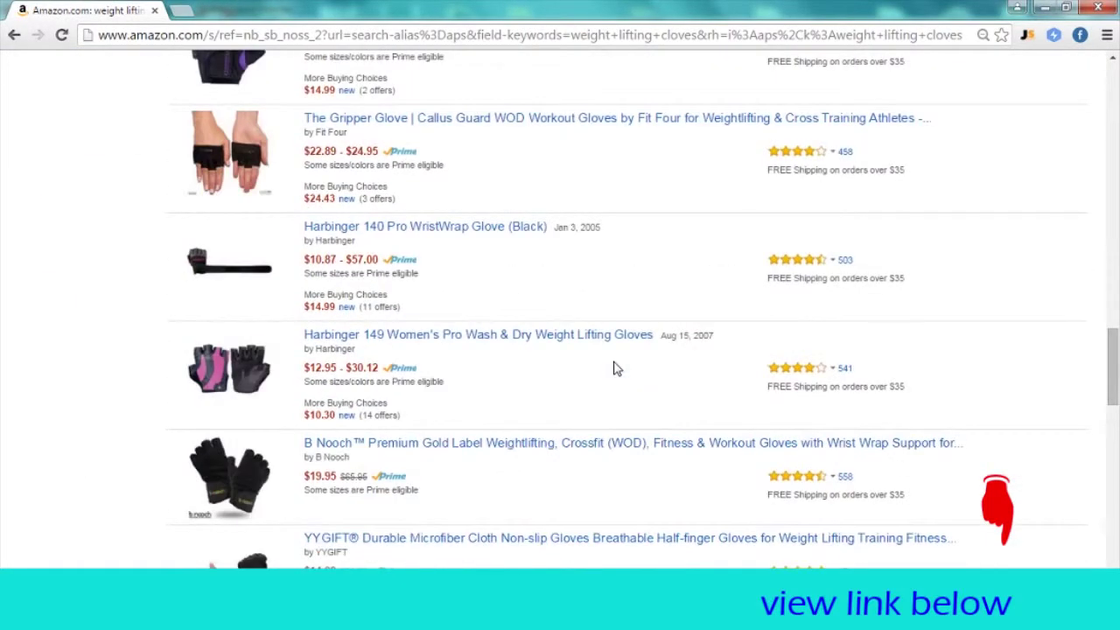
scroll(616, 369, up, 11)
scroll(615, 368, up, 10)
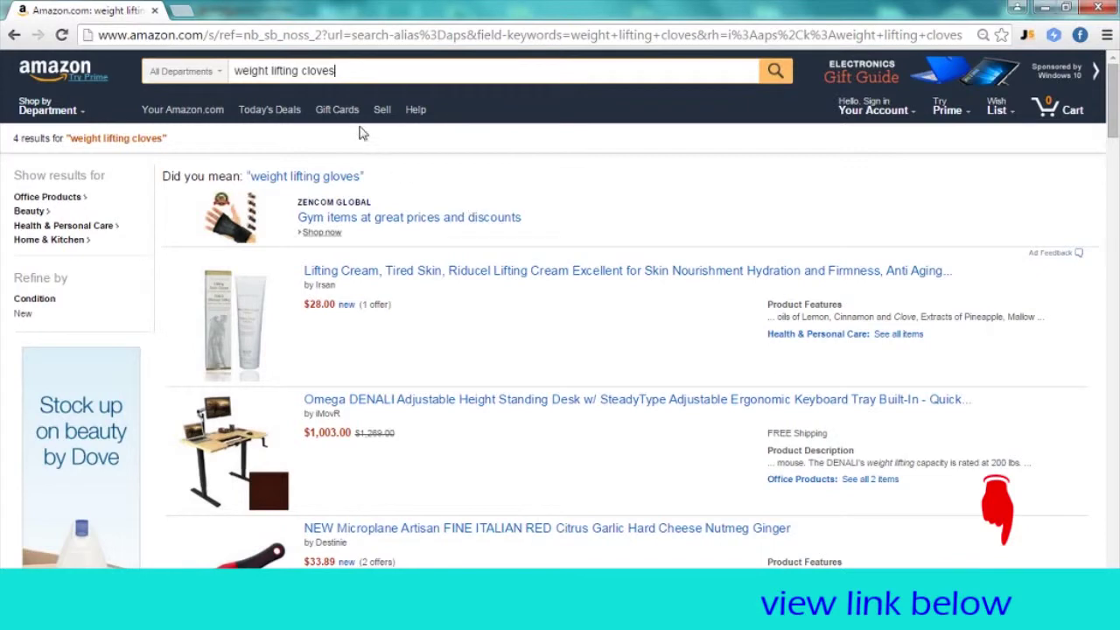
click(306, 73)
key(BackSpace)
text(g)
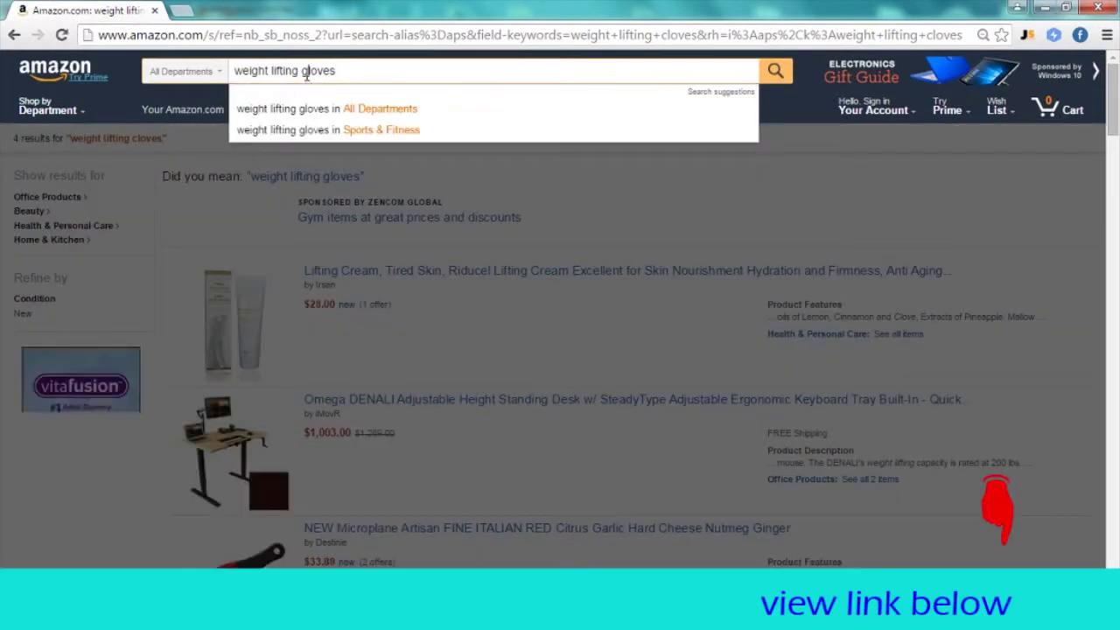
key(Return)
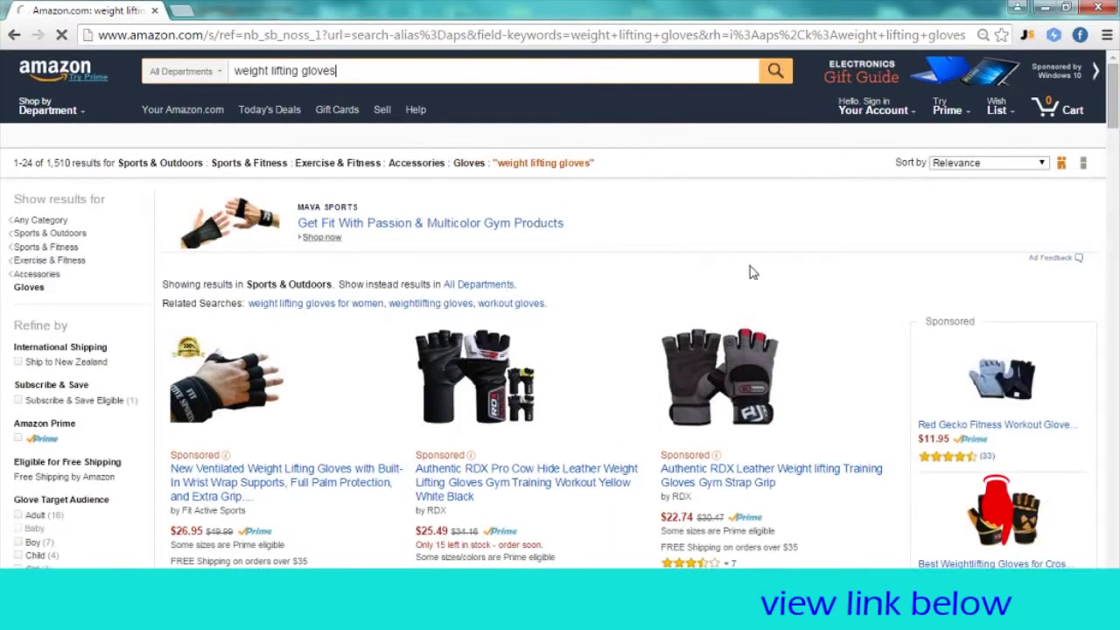
Look through the weight lifting gloves results and run Jungle Scout on them to review their sales data
scroll(750, 271, down, 14)
scroll(750, 271, down, 5)
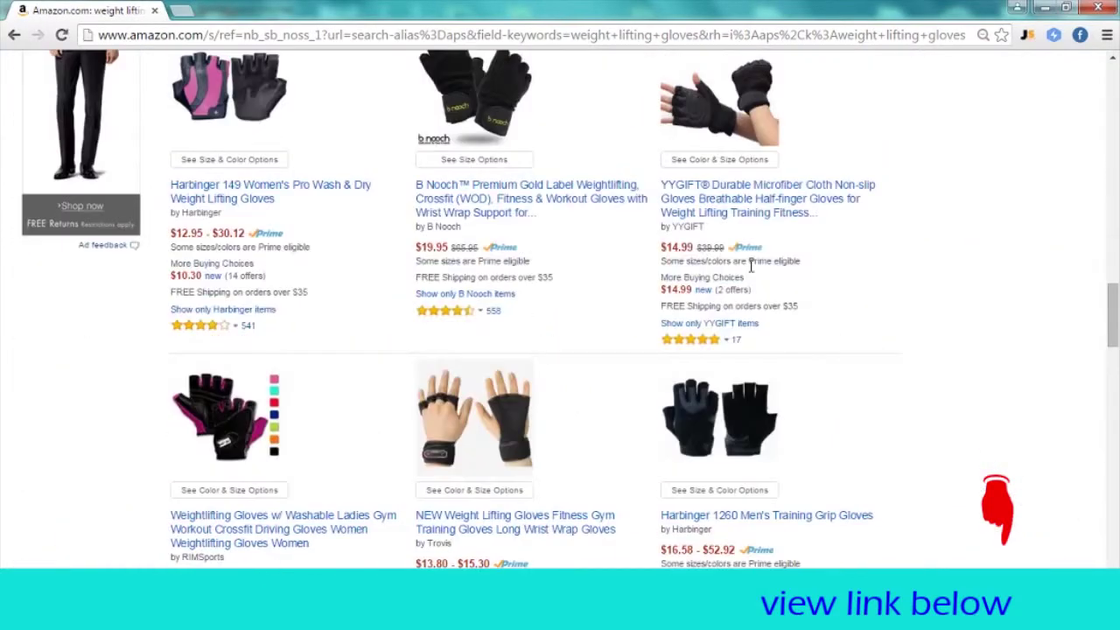
scroll(750, 271, up, 15)
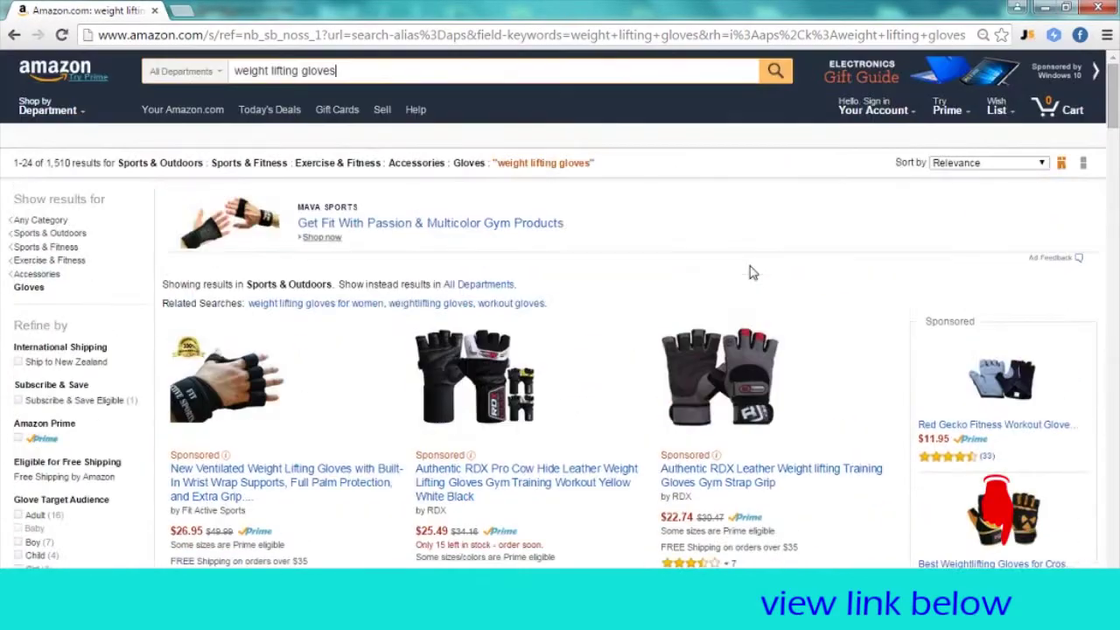
click(1028, 35)
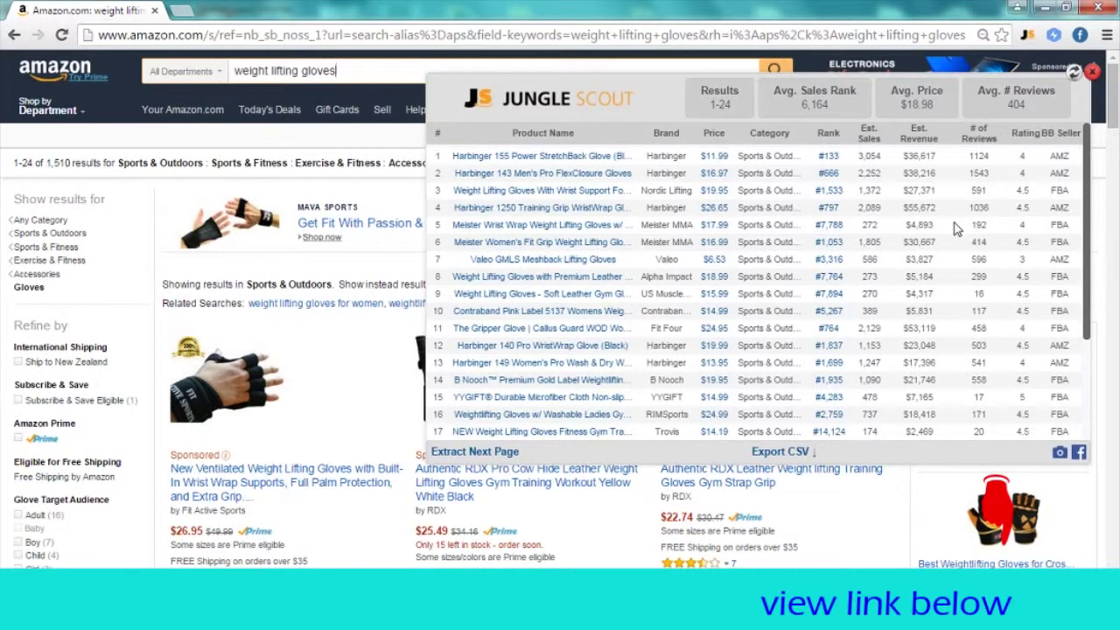
Replace "gloves" in the search term and search Amazon for "weight lifting strap"
drag(338, 70, 259, 71)
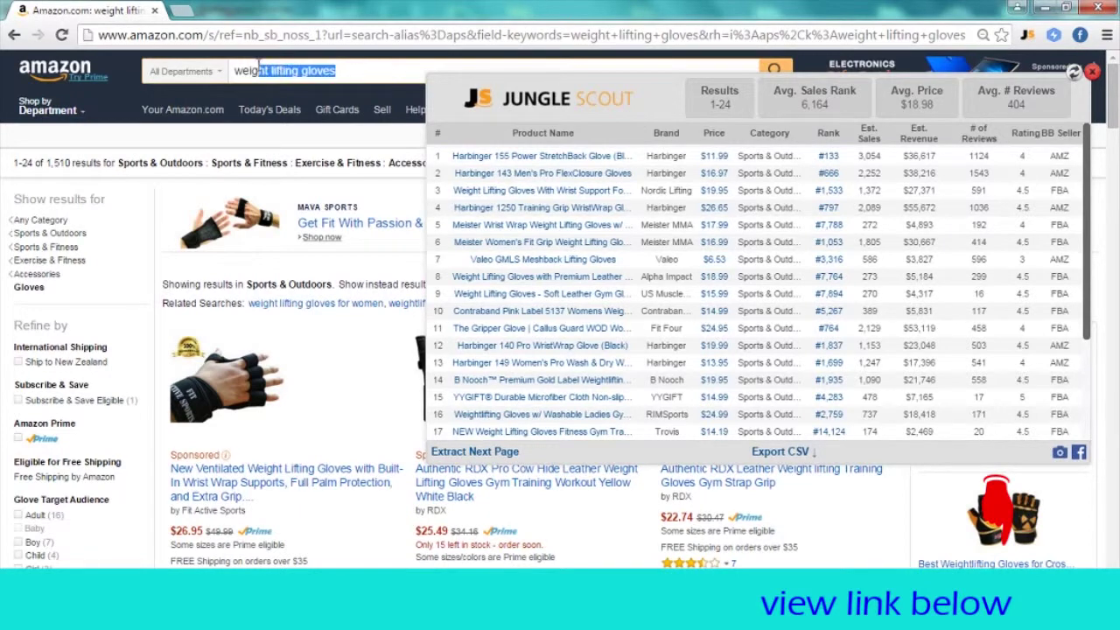
click(259, 70)
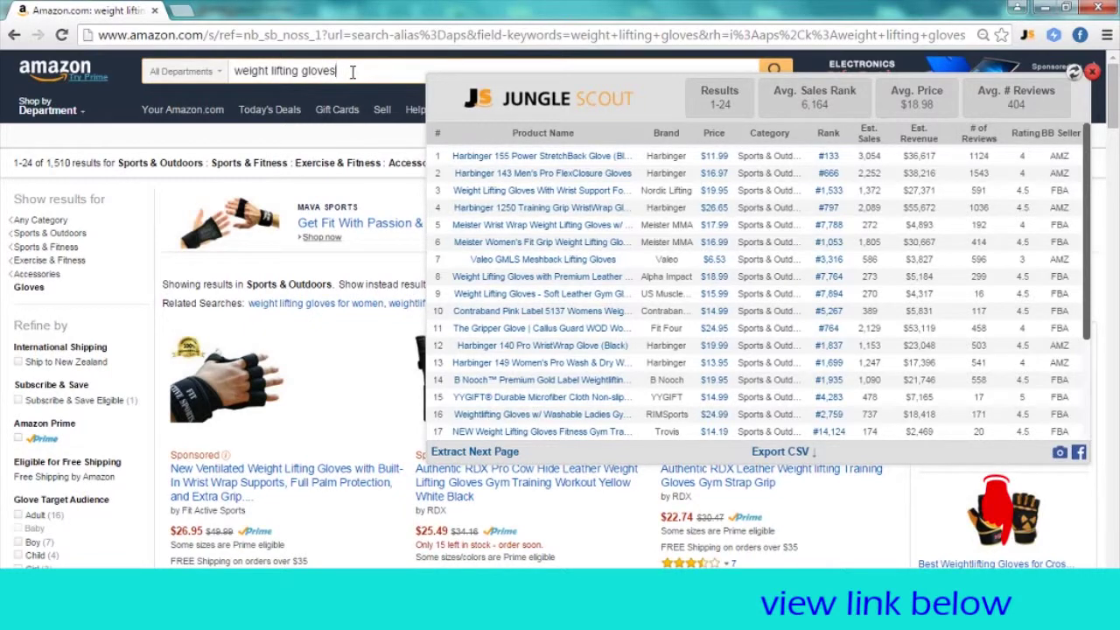
drag(350, 71, 306, 75)
text(gre)
key(BackSpace)
key(BackSpace)
key(BackSpace)
text(strap)
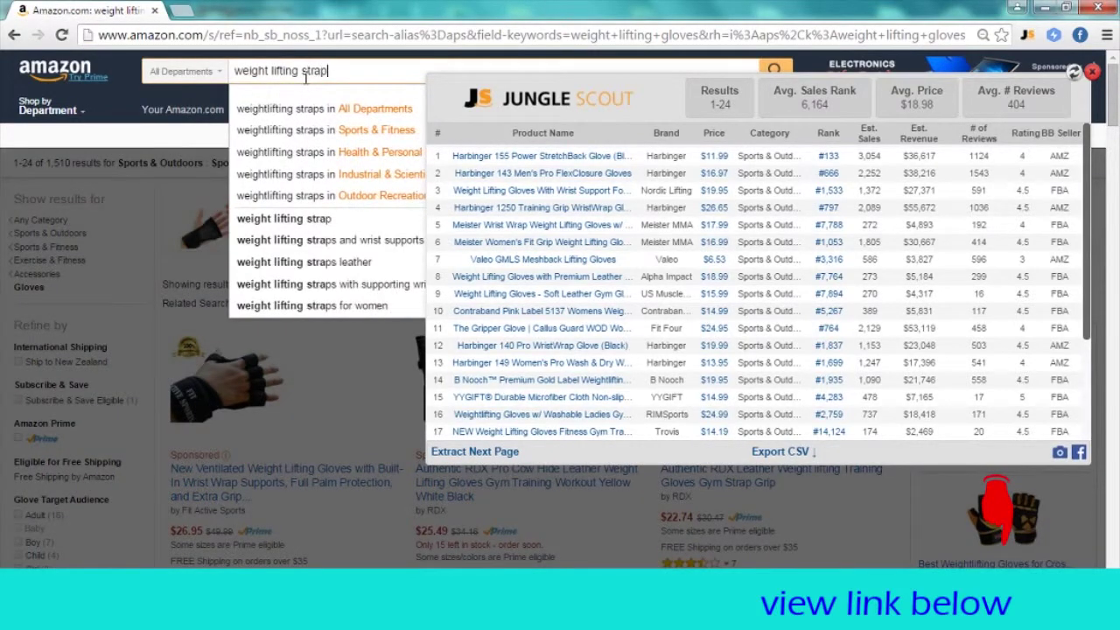
key(Return)
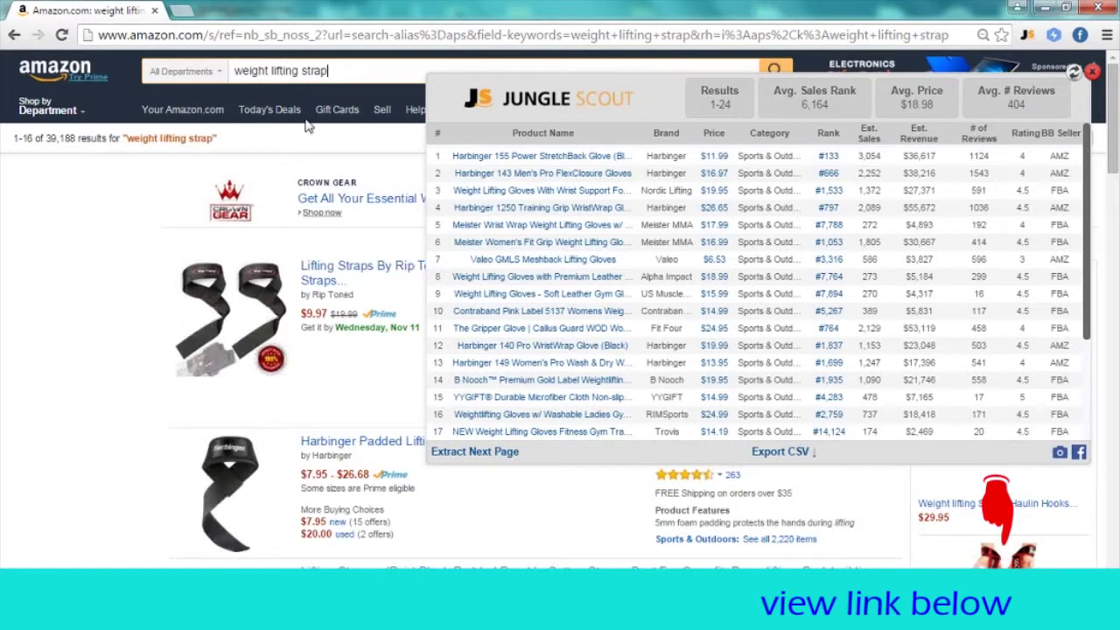
Close the outdated Jungle Scout data and run Jungle Scout again on the weight lifting strap results
click(1093, 71)
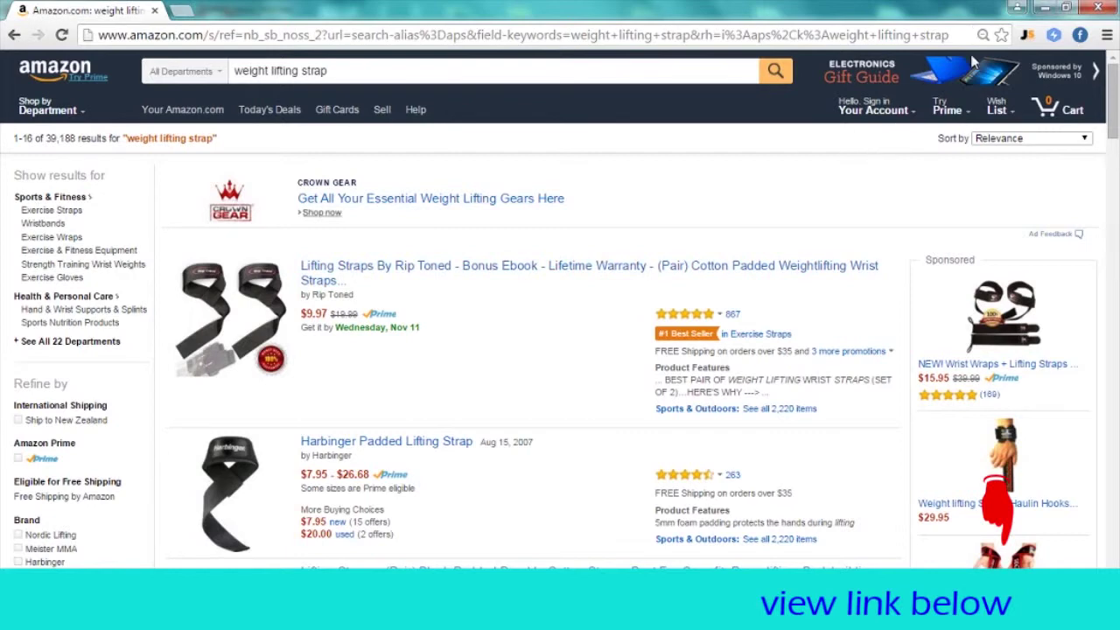
click(1029, 35)
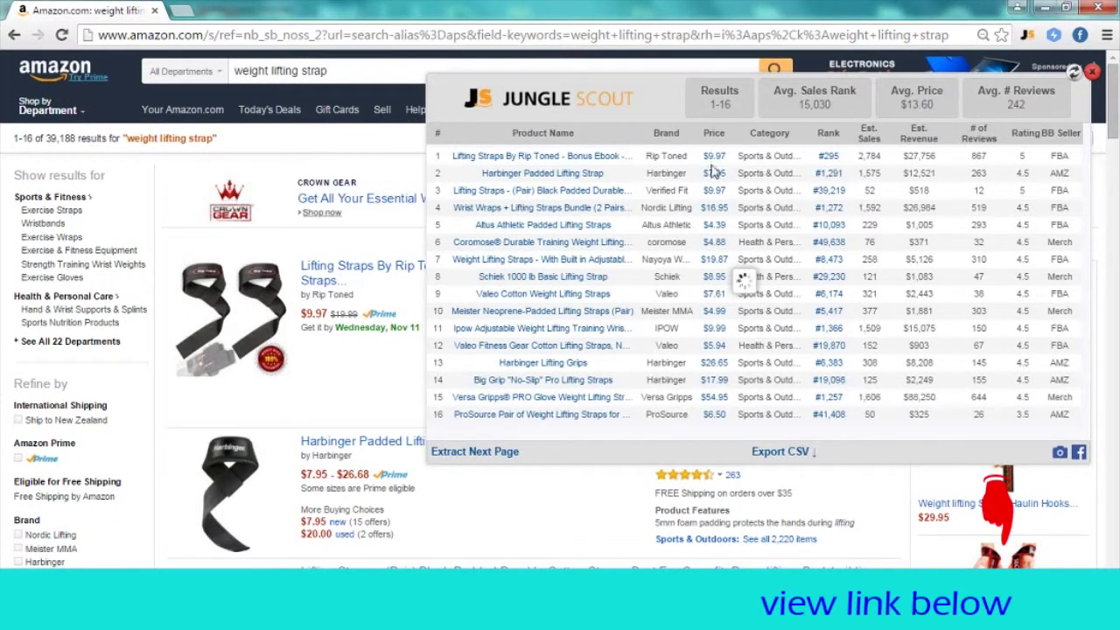
mouse_move(572, 164)
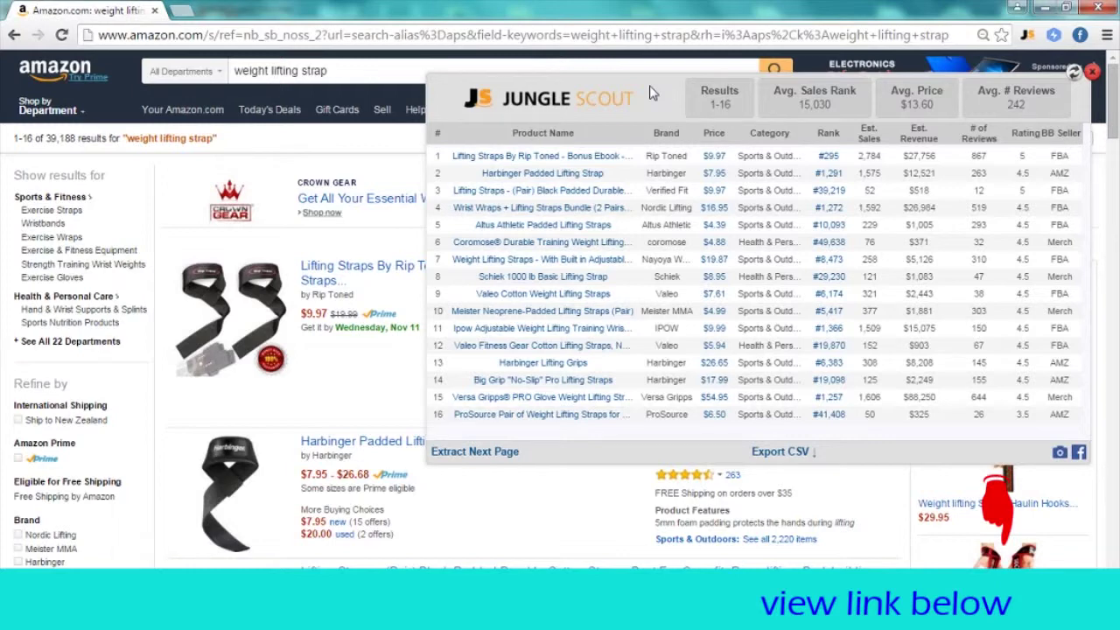
View the price history and sales rank history charts of the Rip Toned lifting straps, closing each chart
click(718, 161)
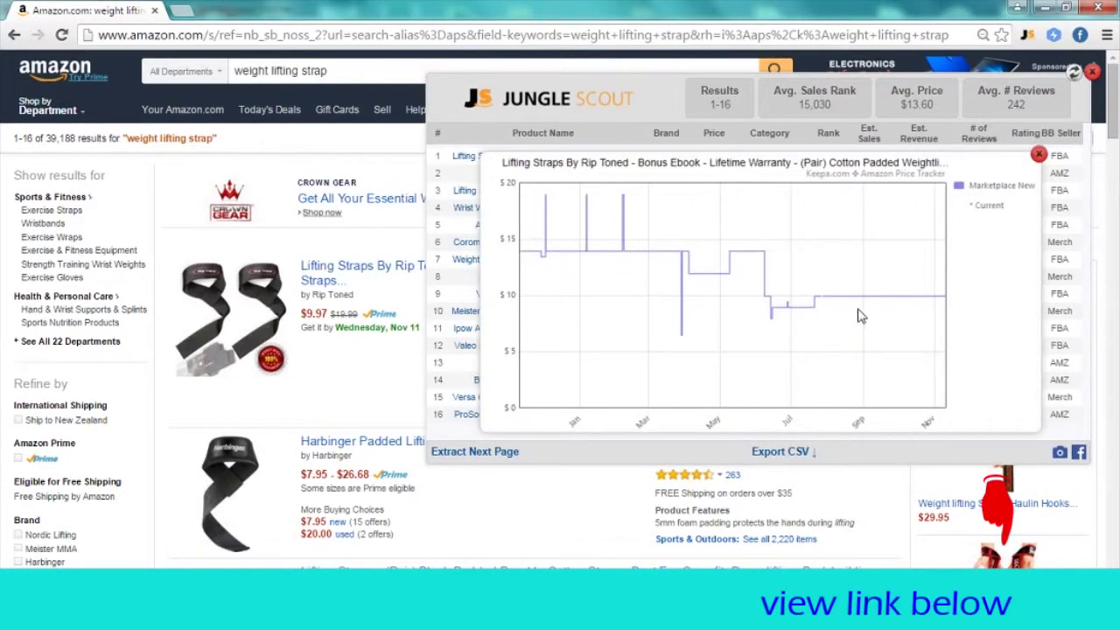
click(1039, 156)
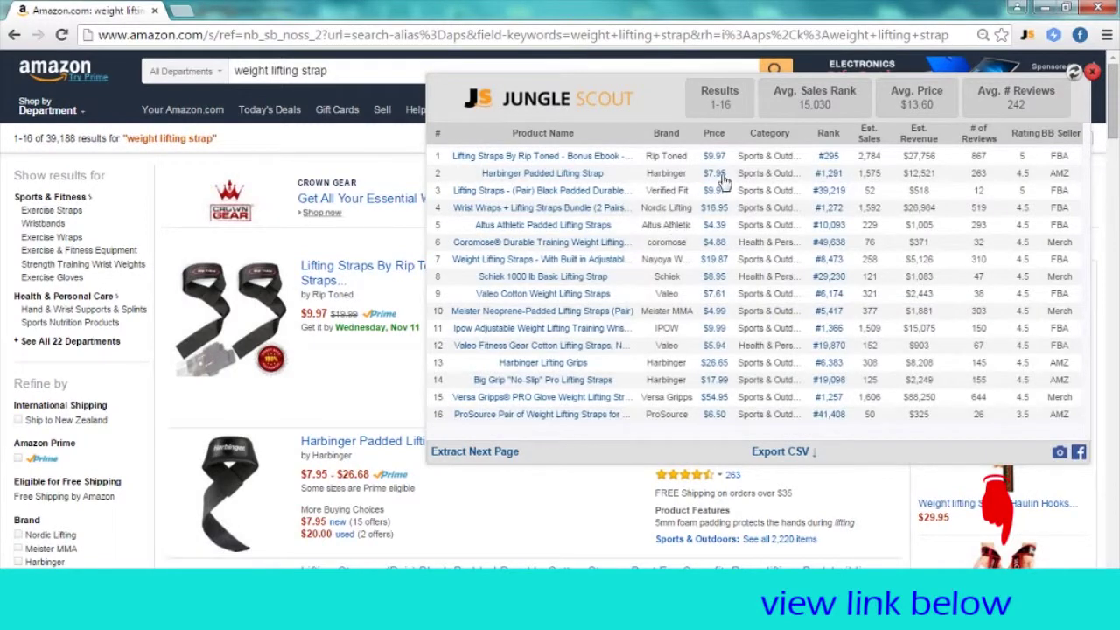
click(828, 157)
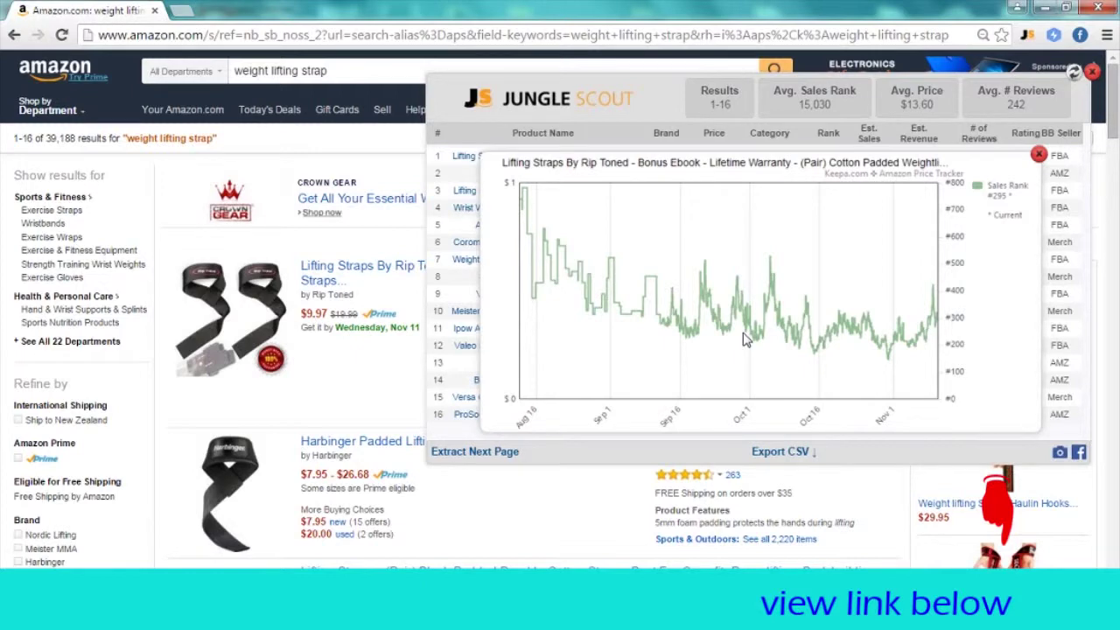
click(1039, 154)
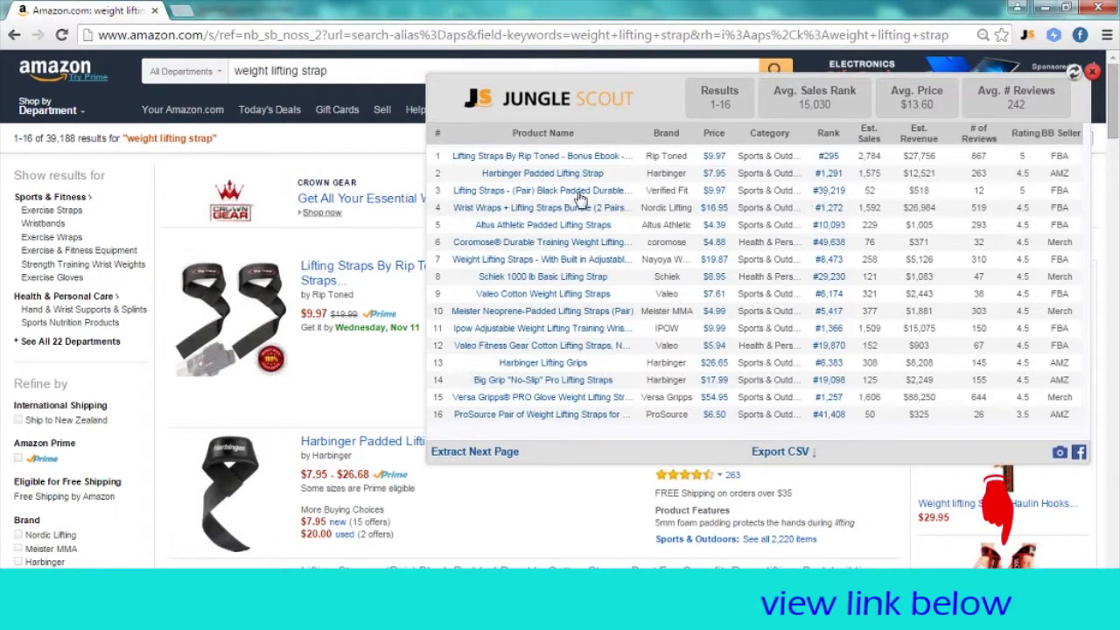
Preview the Verified Fit black padded lifting straps from the Jungle Scout product list
click(470, 193)
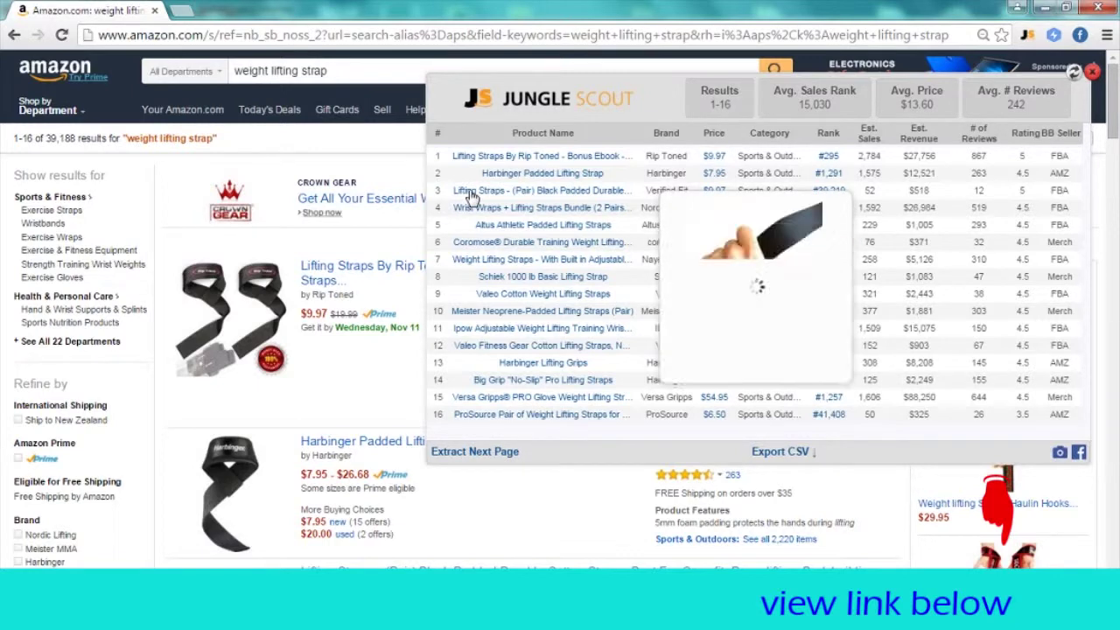